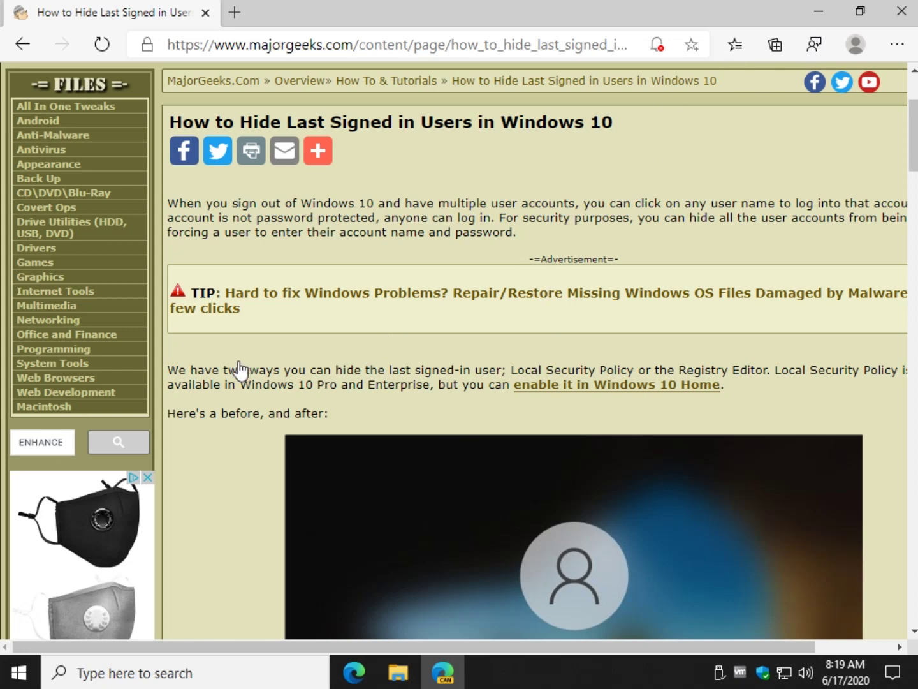
# - Sign out, sign back in as the first listed account, and bring Edge Canary back up
pyautogui.click(17, 670)
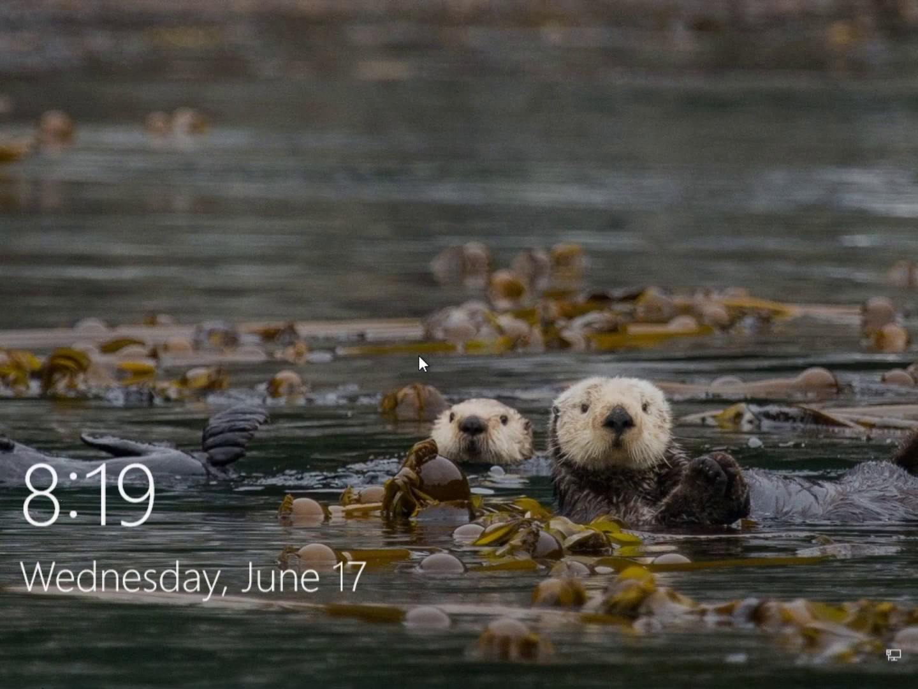
pyautogui.click(419, 431)
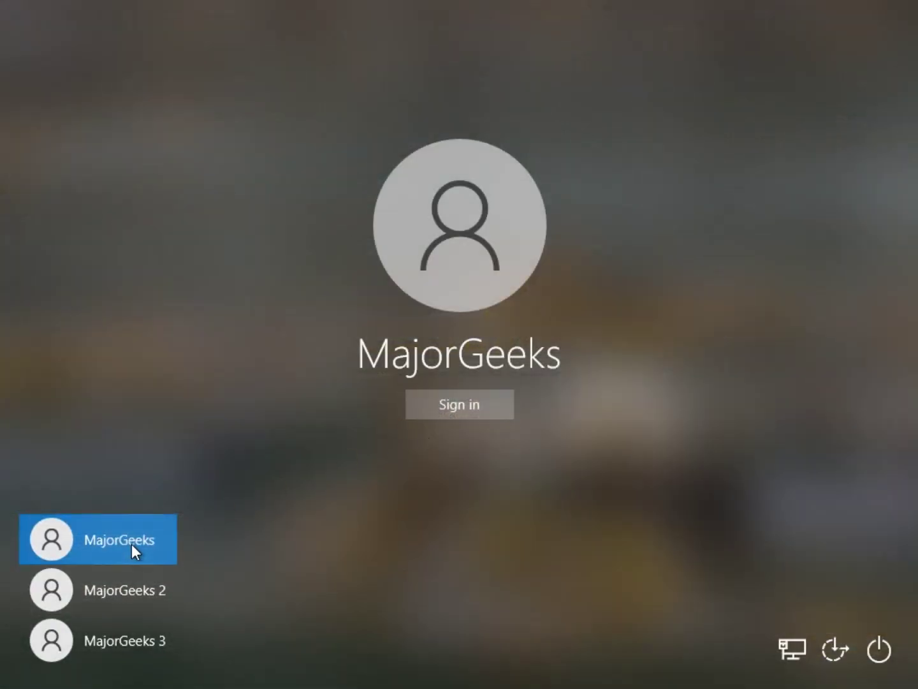
pyautogui.click(514, 405)
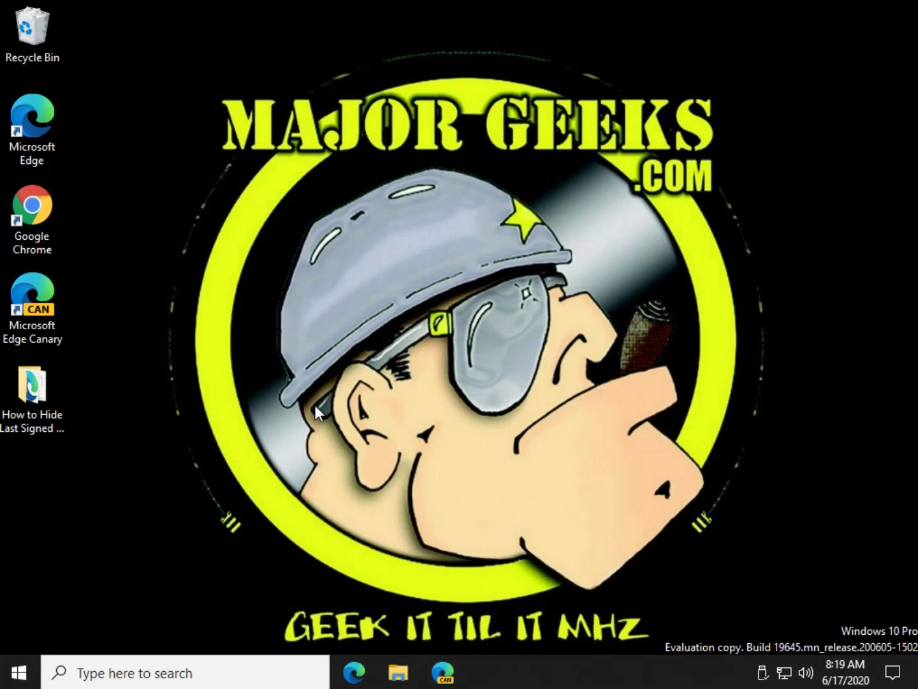
pyautogui.click(428, 671)
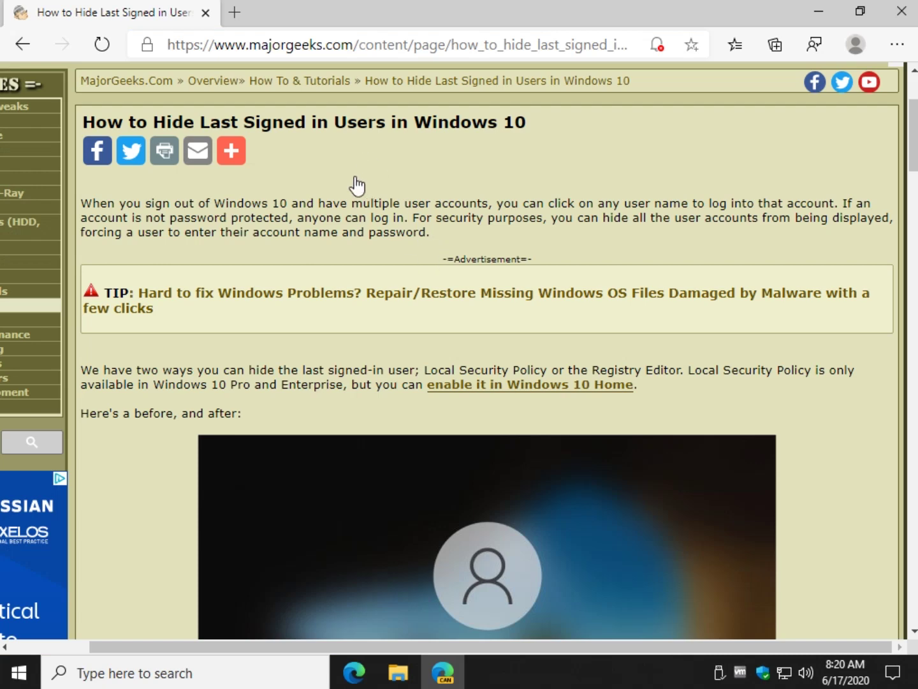
# - Scroll to the secpol.msc section, briefly opening and closing the Windows 10 Home Local Security Policy guide
pyautogui.scroll(-1, 388, 281)
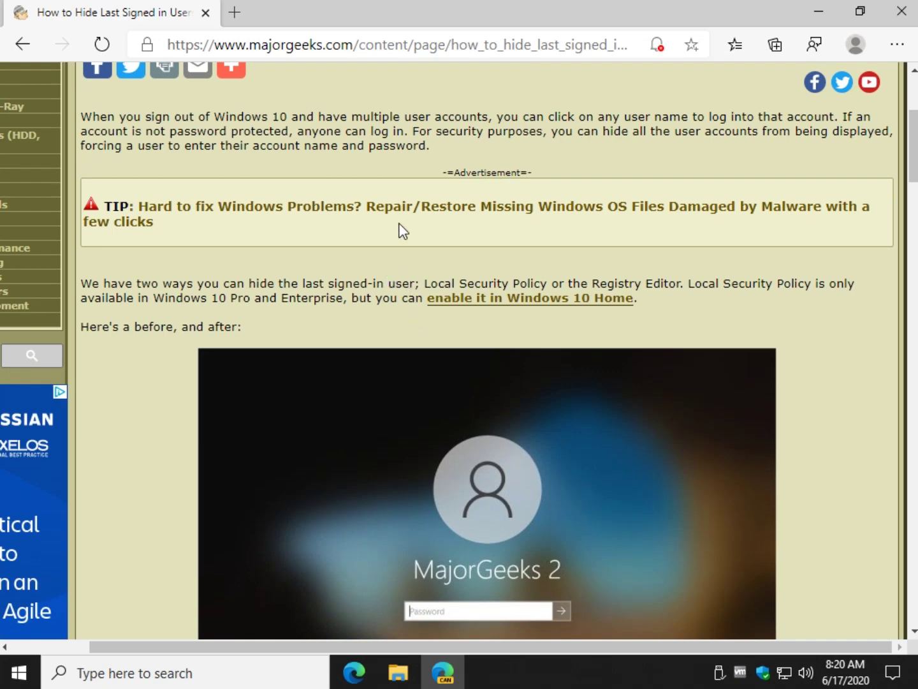
pyautogui.click(473, 305)
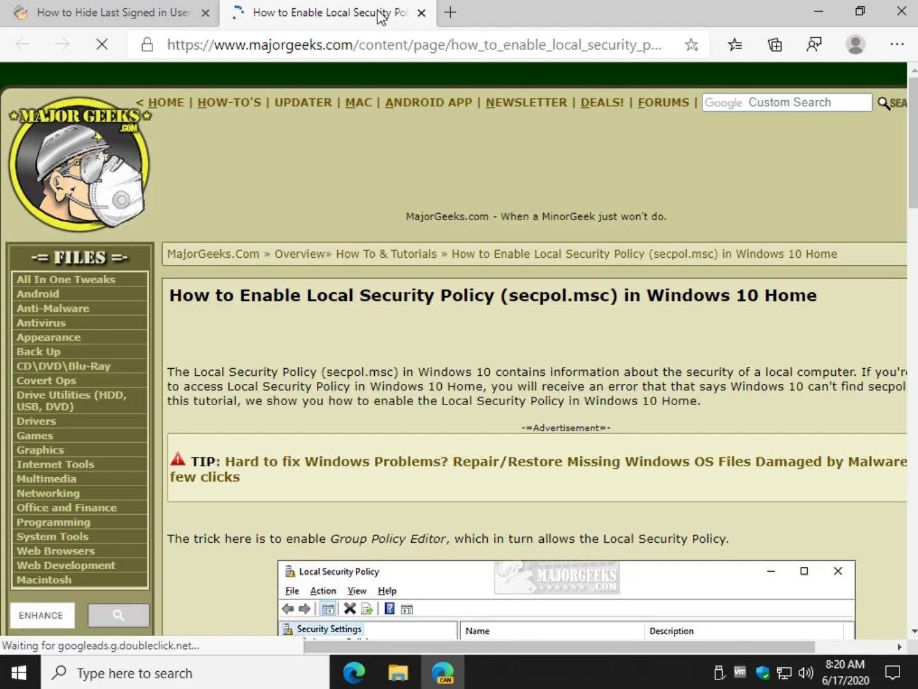
pyautogui.middleClick(380, 13)
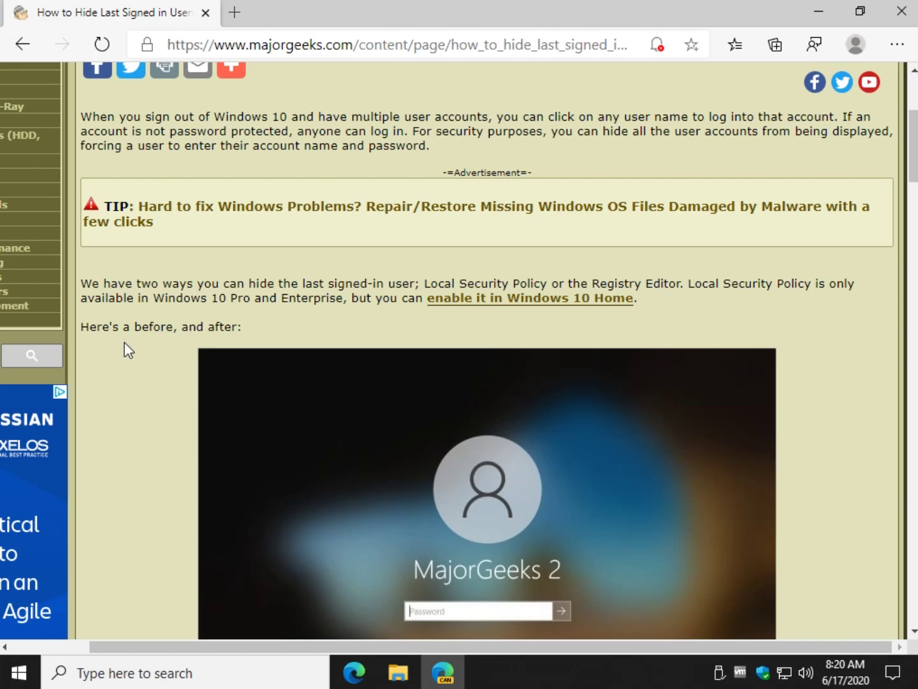
pyautogui.scroll(-10, 140, 344)
pyautogui.scroll(-5, 139, 343)
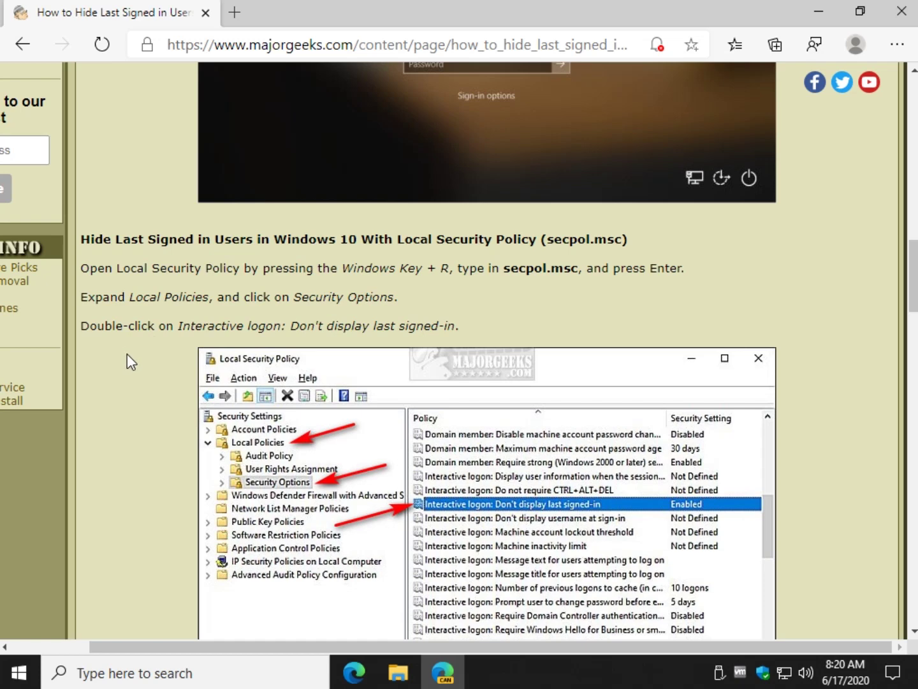
pyautogui.press('super+r')
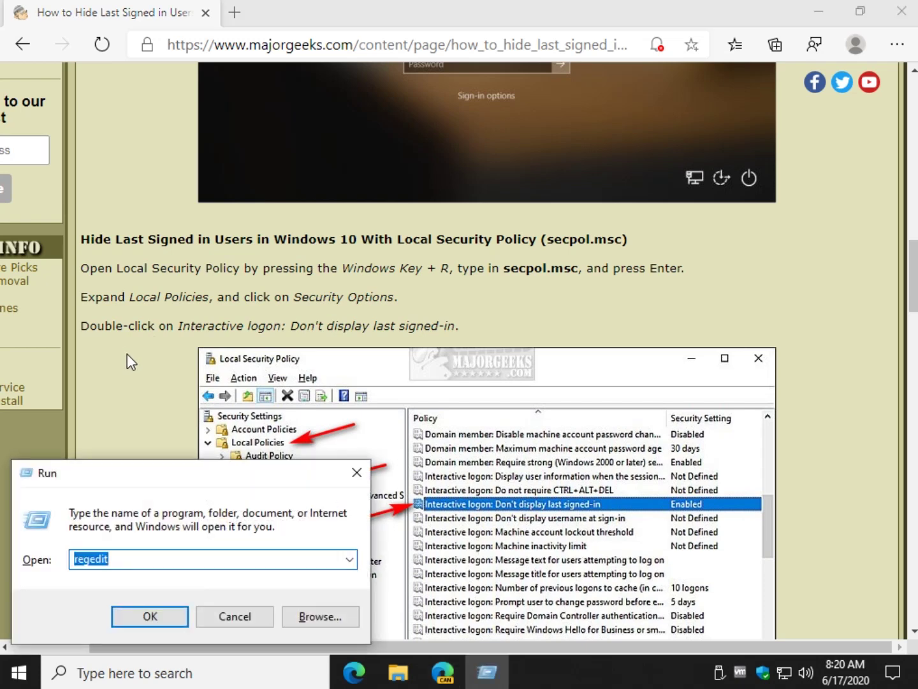
pyautogui.write('secpol.msc')
pyautogui.press('Return')
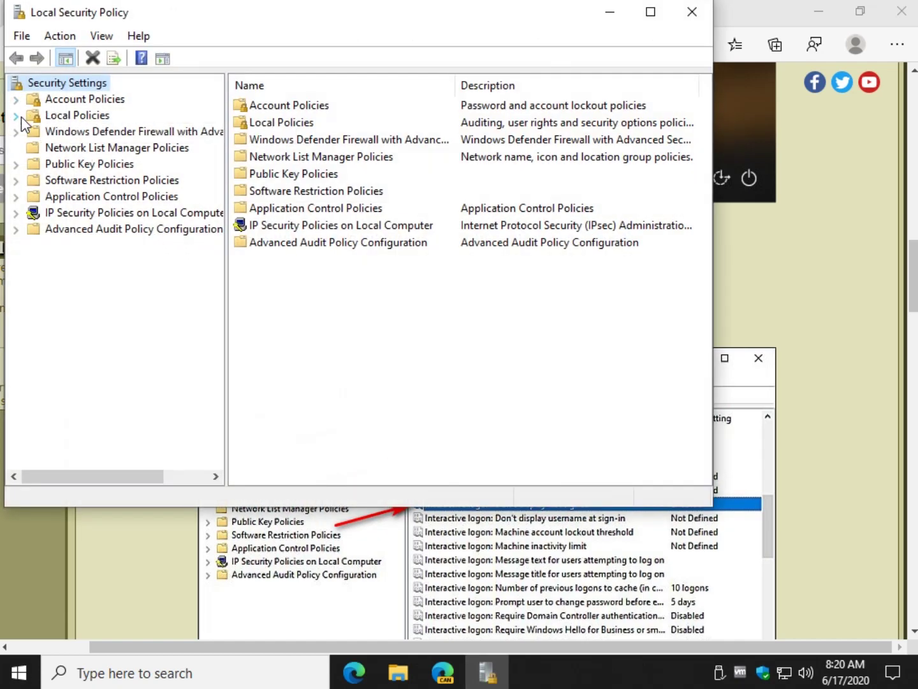
pyautogui.click(21, 117)
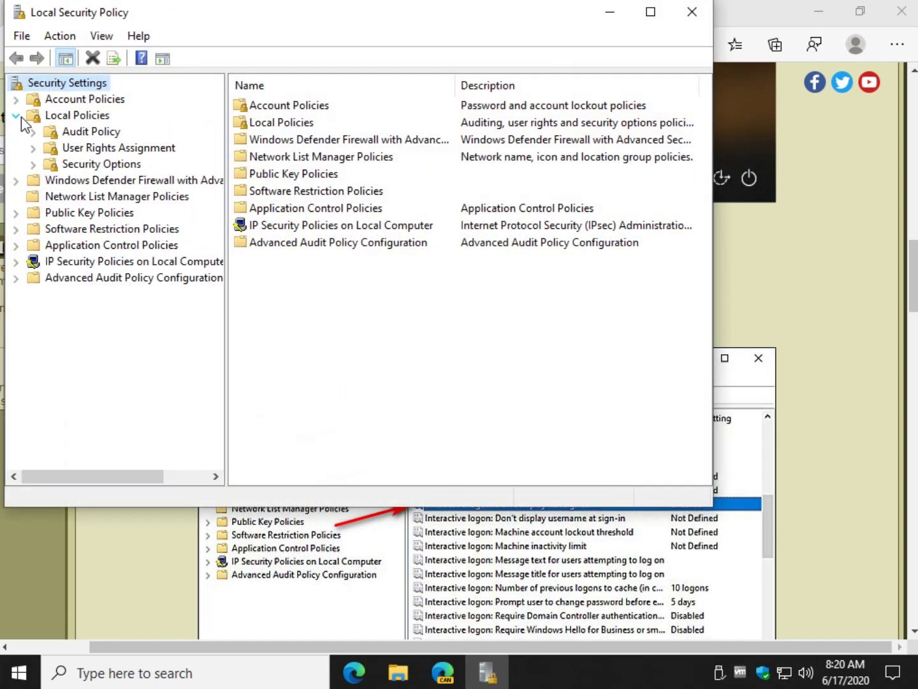
pyautogui.click(132, 165)
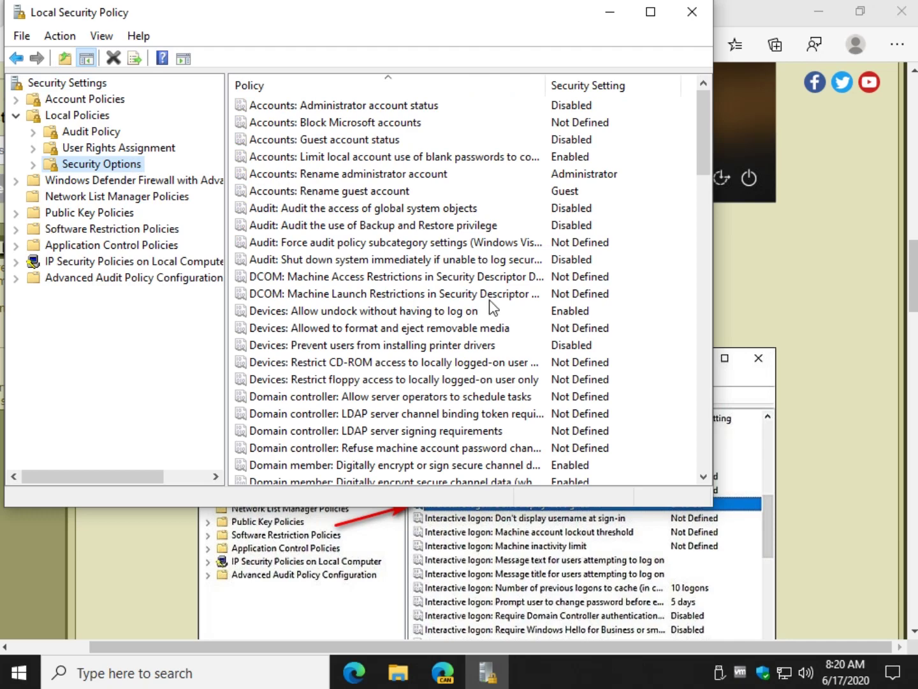
pyautogui.scroll(-7, 520, 326)
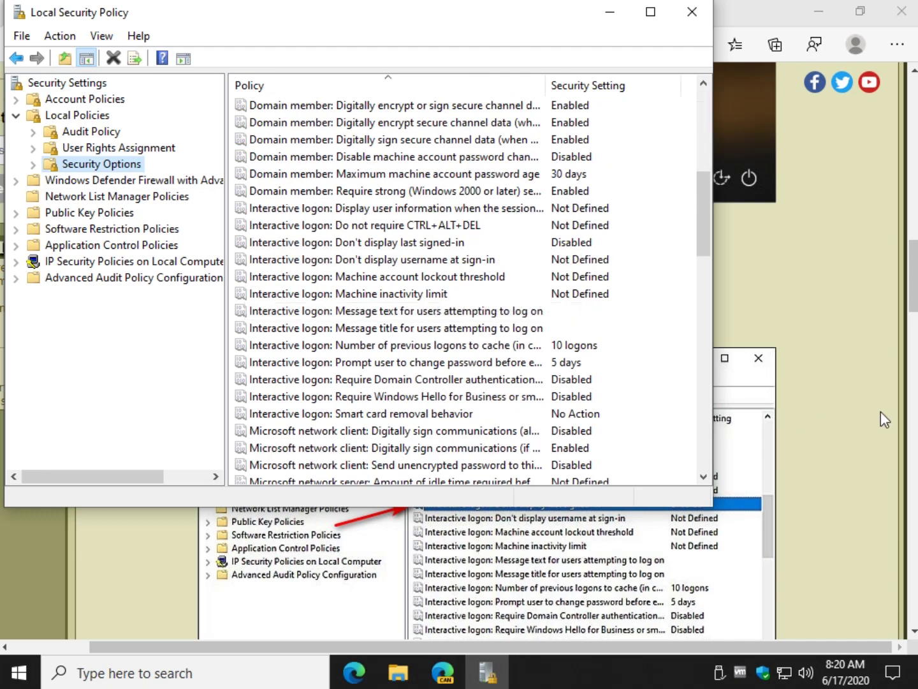
pyautogui.click(881, 415)
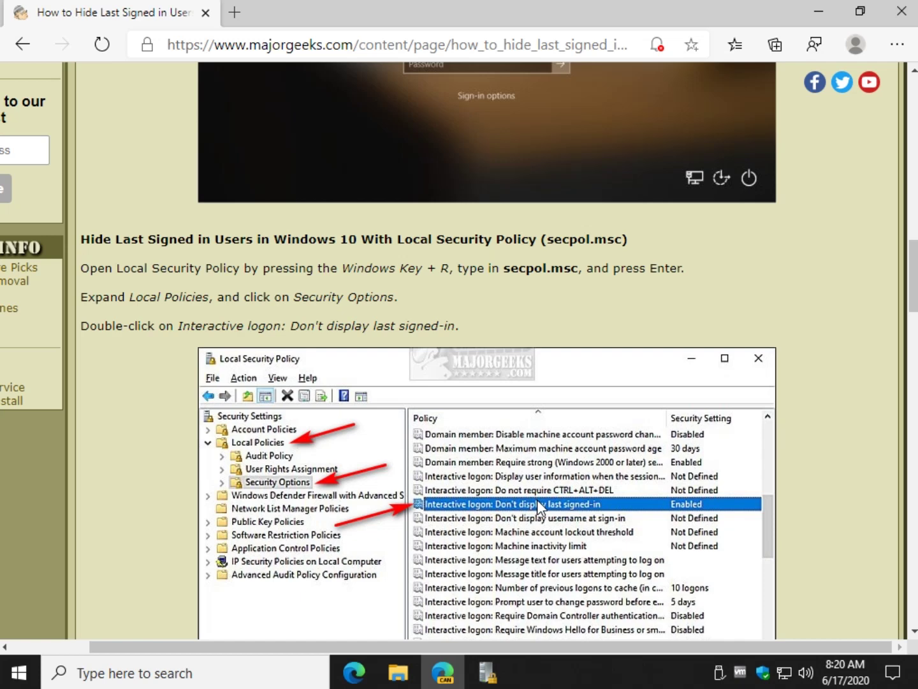
pyautogui.click(488, 673)
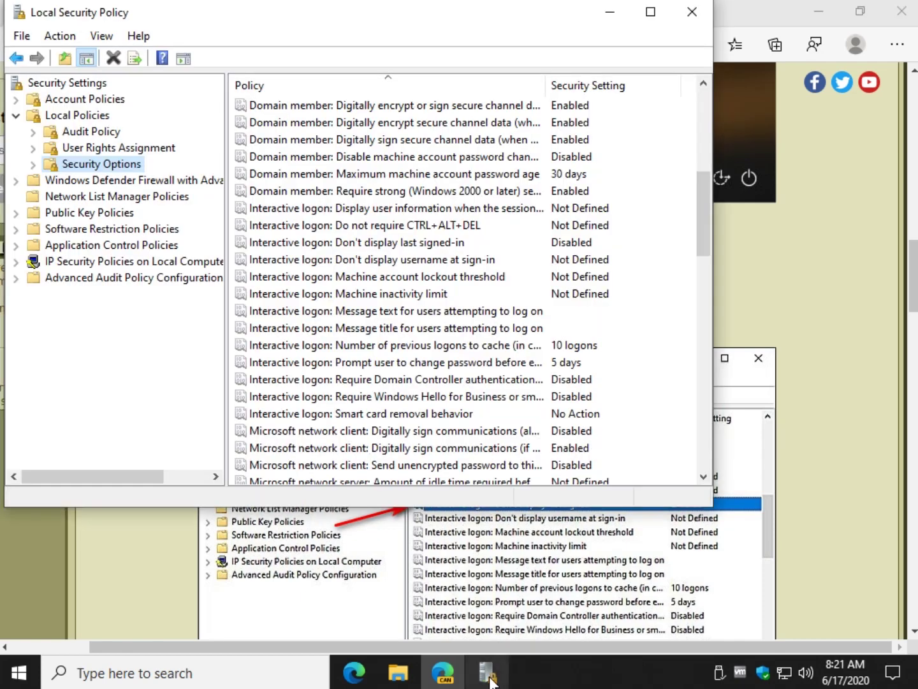
pyautogui.click(390, 245)
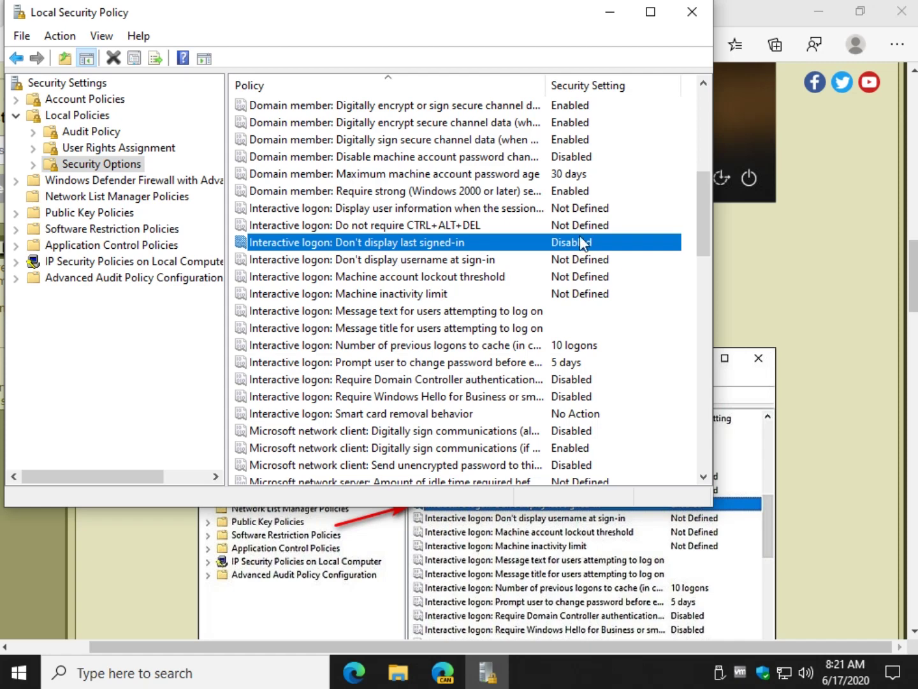
pyautogui.doubleClick(510, 252)
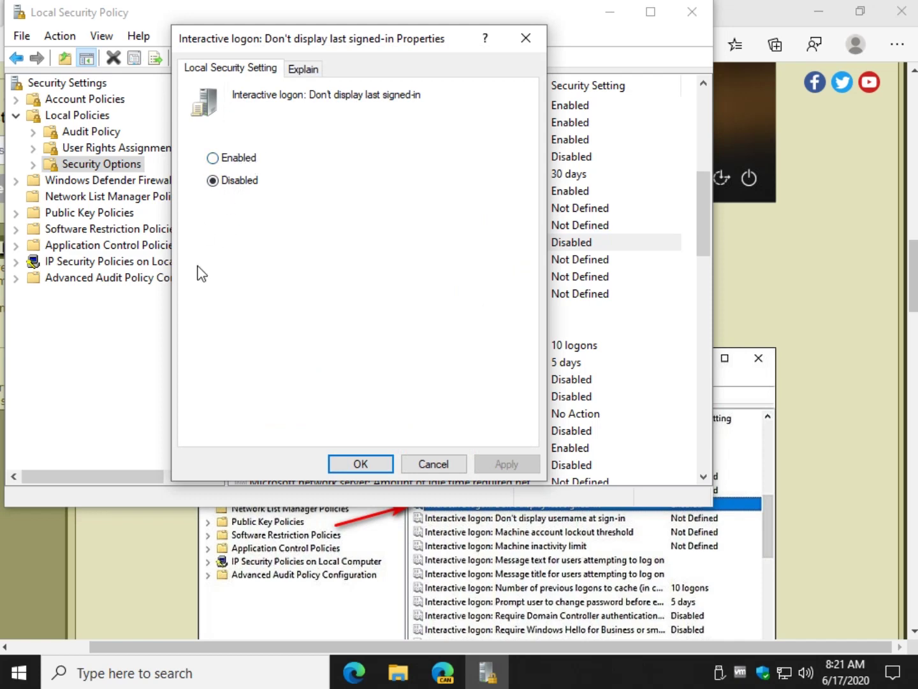
# - Close the policy properties and the Local Security Policy window, then scroll down the article
pyautogui.click(537, 45)
pyautogui.click(690, 11)
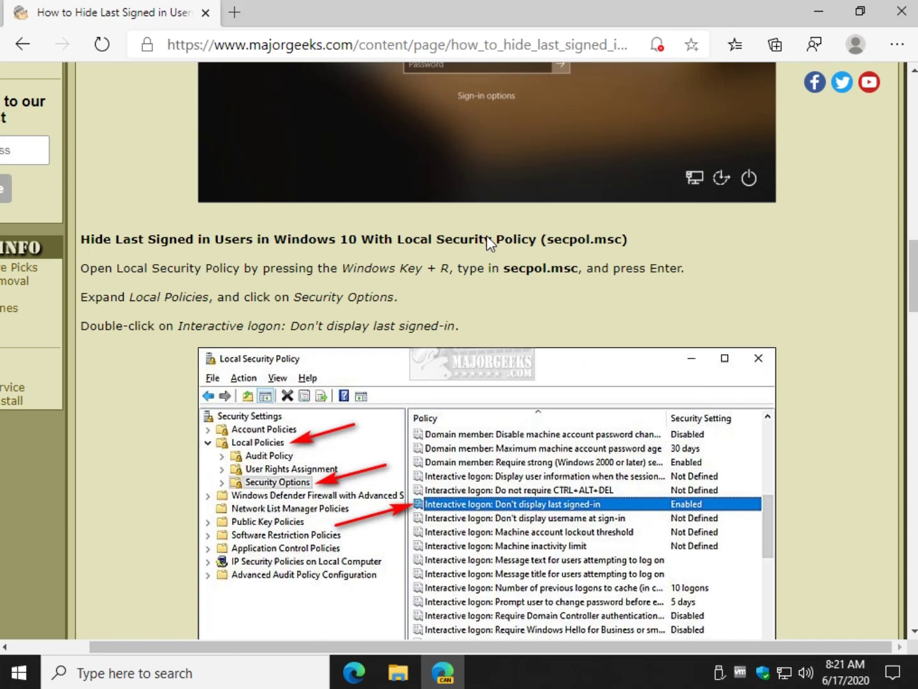
pyautogui.scroll(-5, 273, 296)
pyautogui.scroll(-6, 290, 349)
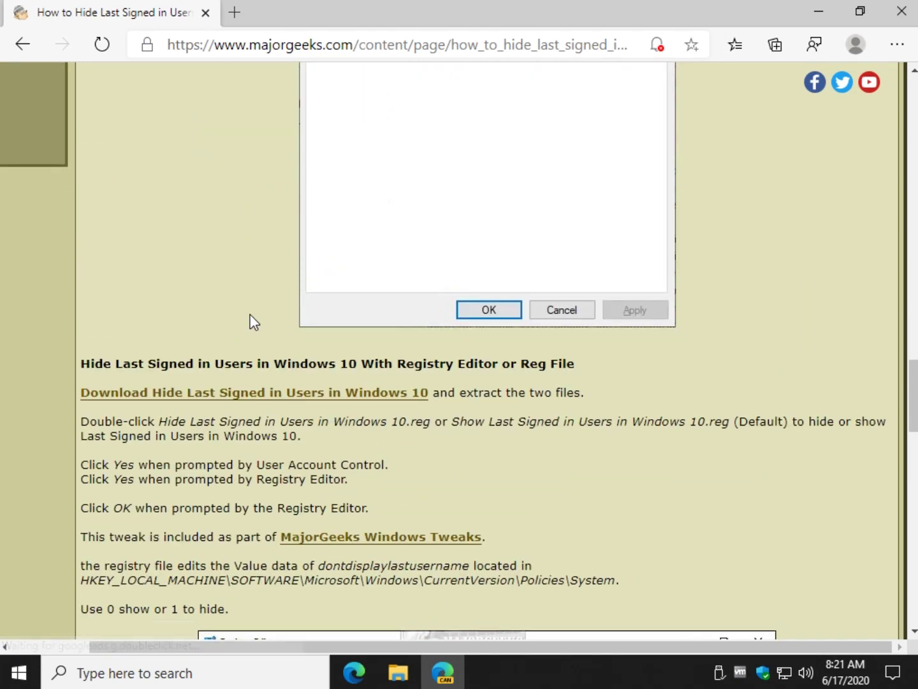
# - View the Hide Last Signed in Users download page, then close its tab to return to the tutorial
pyautogui.scroll(-1, 250, 321)
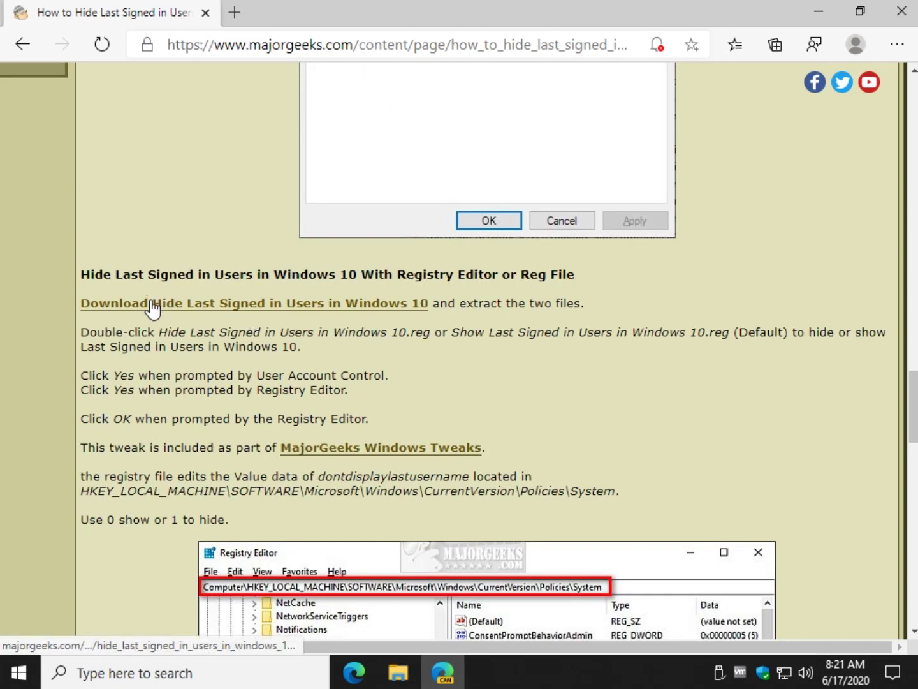
pyautogui.scroll(-2, 151, 300)
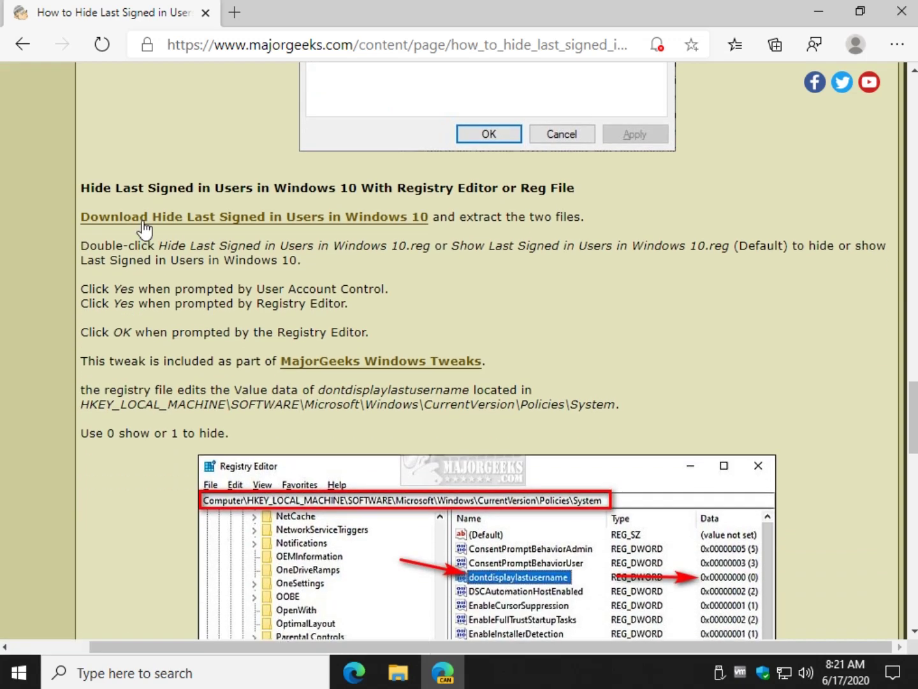
pyautogui.click(145, 218)
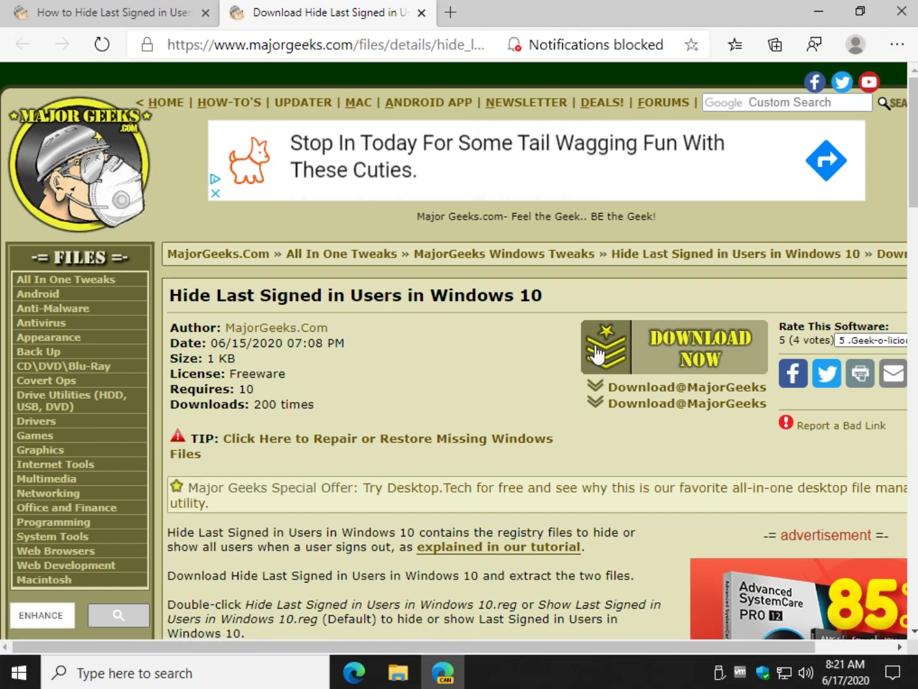
pyautogui.click(422, 13)
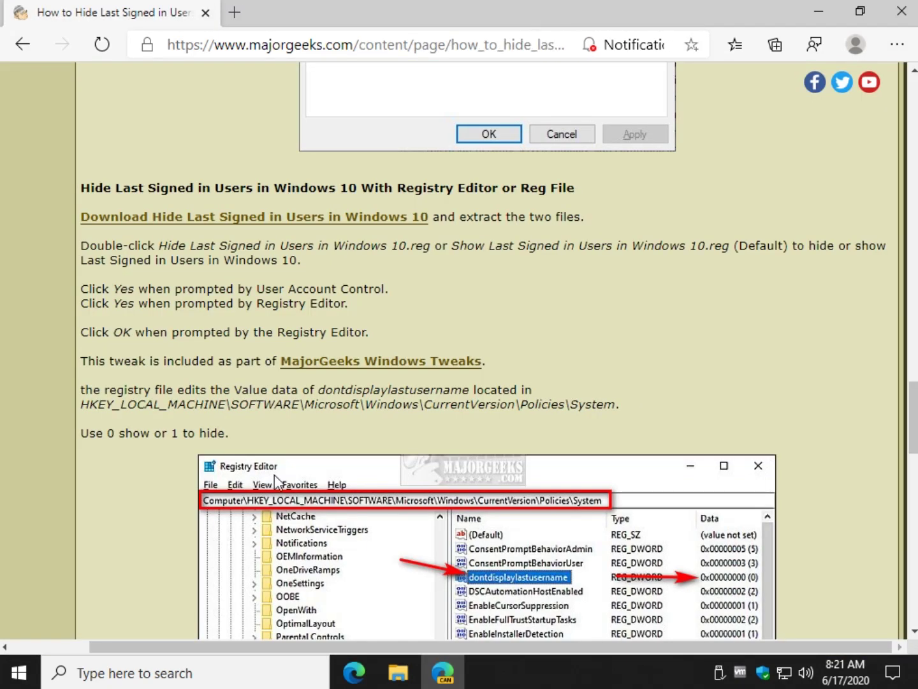
# - Merge 'Hide Last Signed in Users in Windows 10.reg' from the desktop folder into the registry, accepting every prompt
pyautogui.click(820, 5)
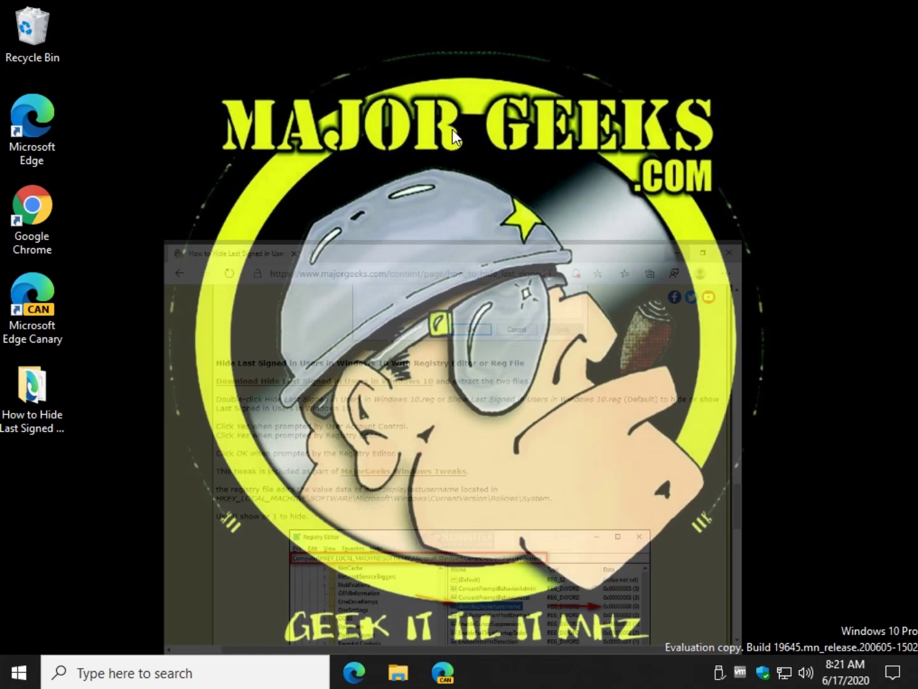
pyautogui.doubleClick(41, 384)
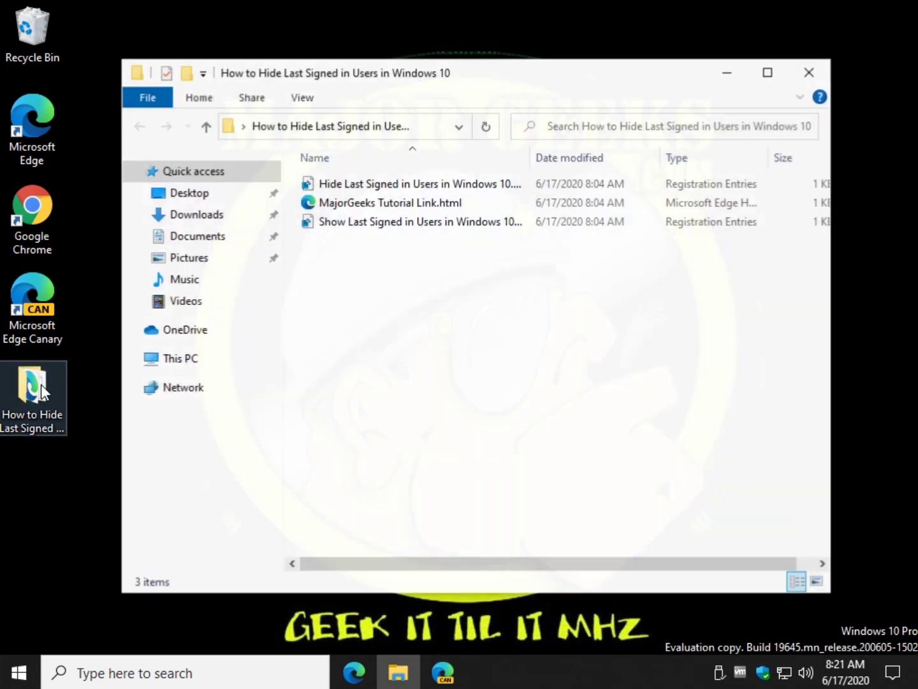
pyautogui.click(413, 186)
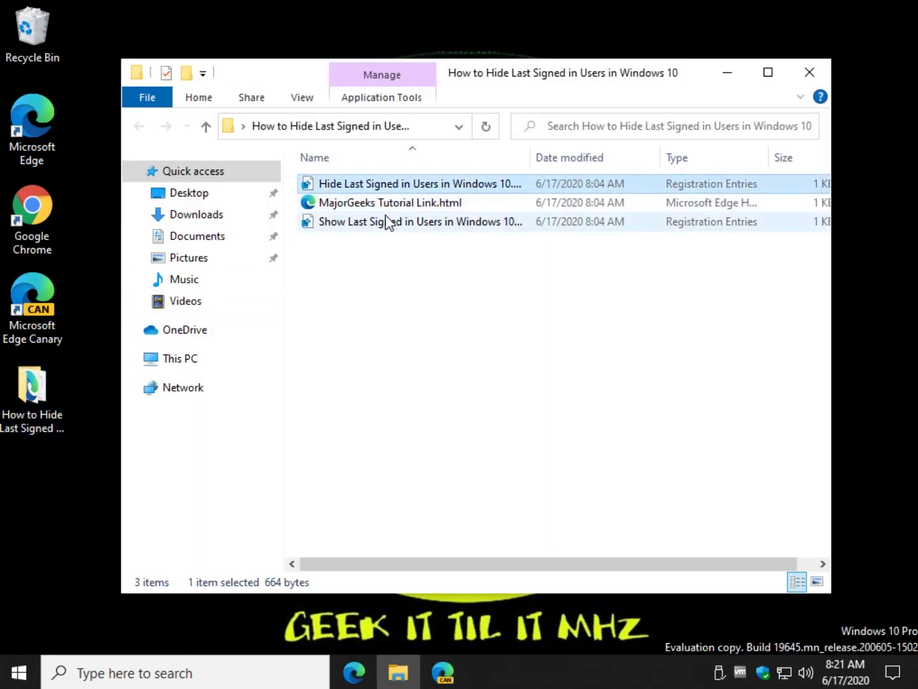
pyautogui.click(368, 228)
pyautogui.doubleClick(426, 182)
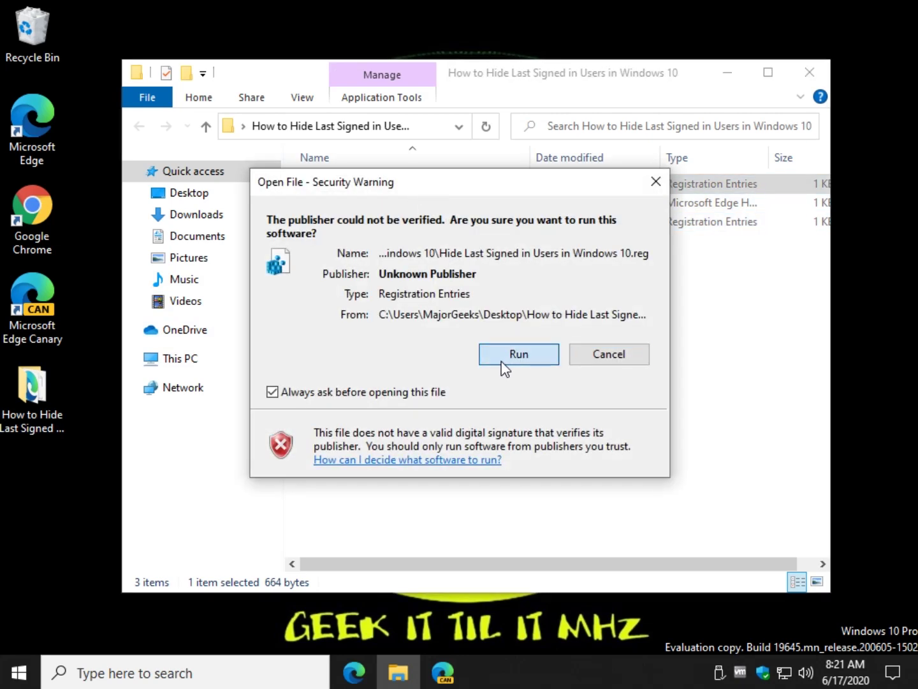
pyautogui.click(500, 364)
pyautogui.click(423, 443)
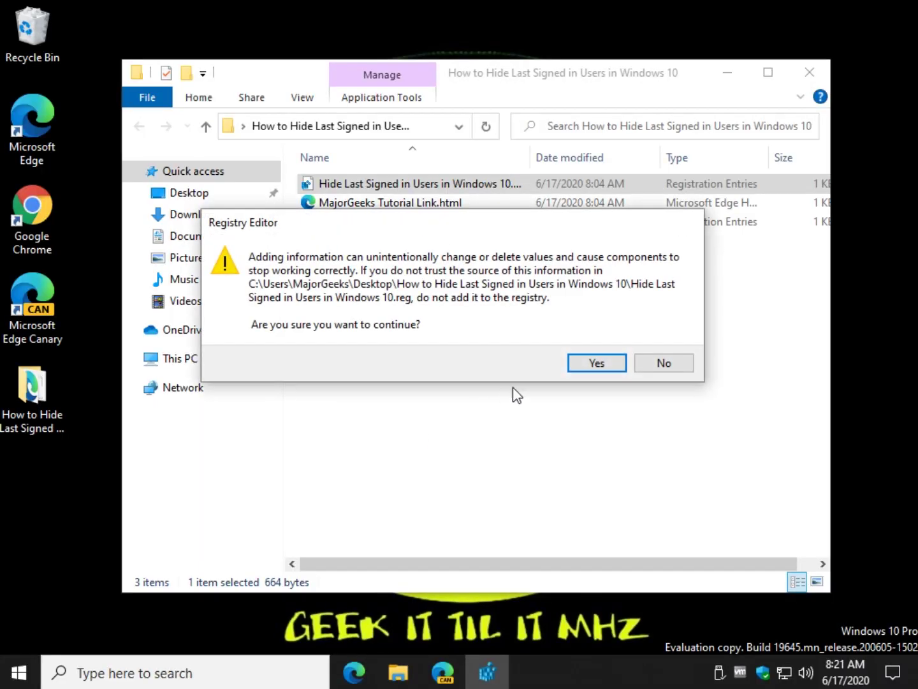
pyautogui.click(599, 365)
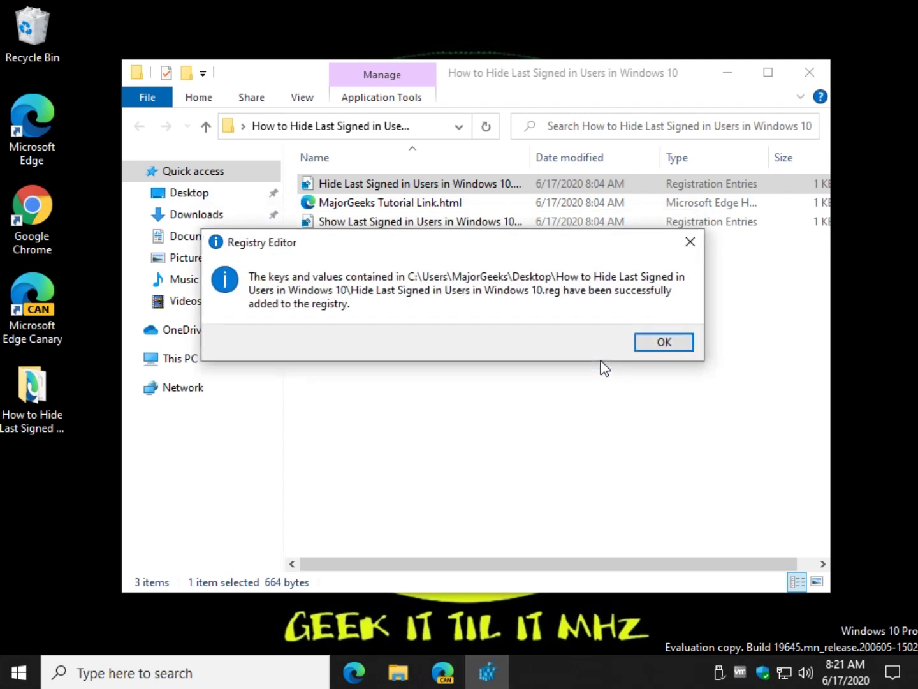
pyautogui.click(666, 343)
# - Close the folder, sign out from the Start account menu, and sign in at Other user with the account credentials
pyautogui.click(810, 72)
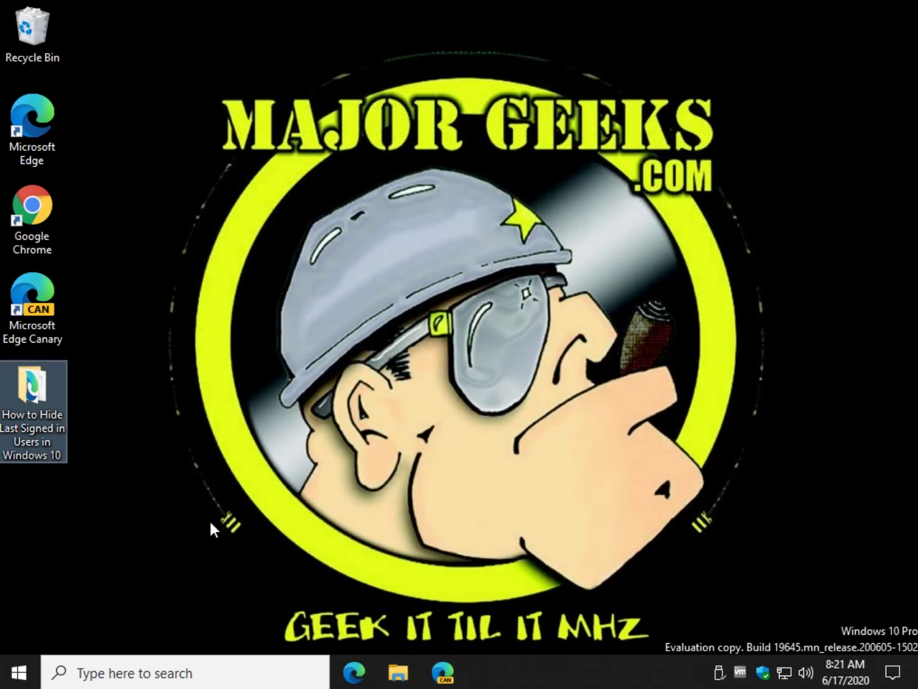
pyautogui.click(29, 669)
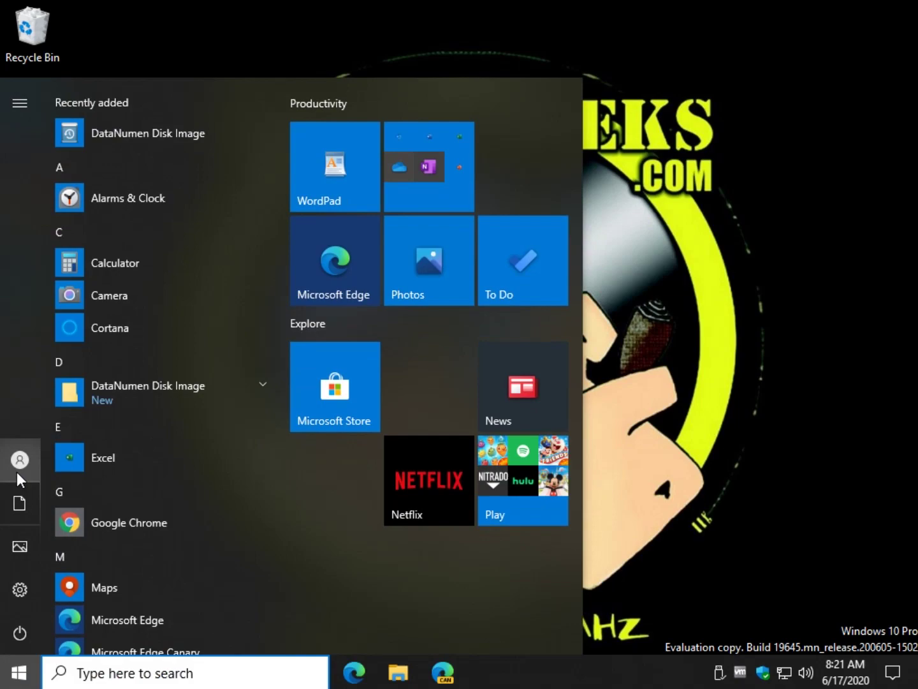
pyautogui.click(20, 460)
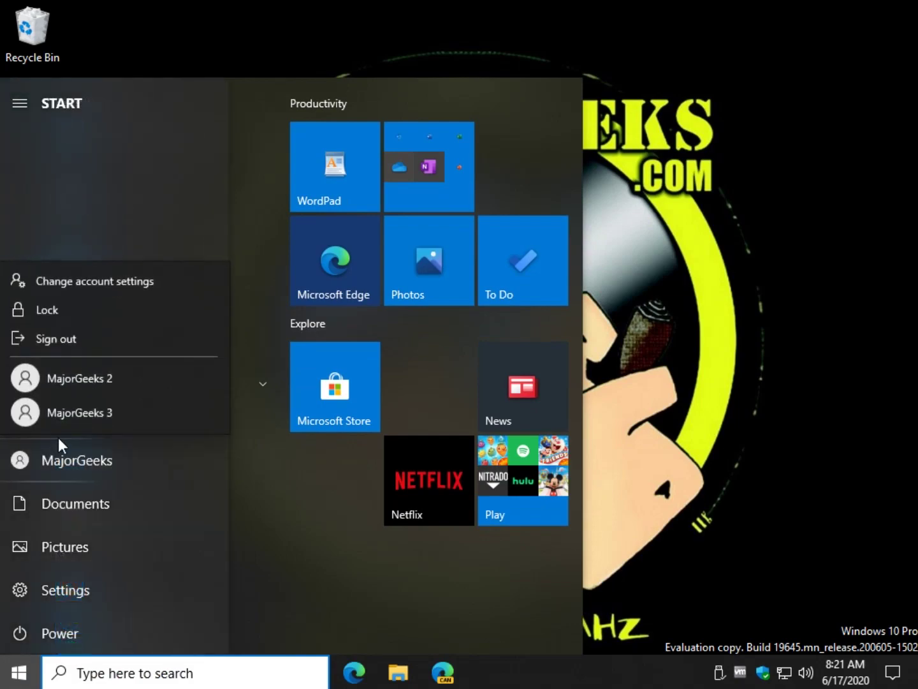
pyautogui.click(76, 335)
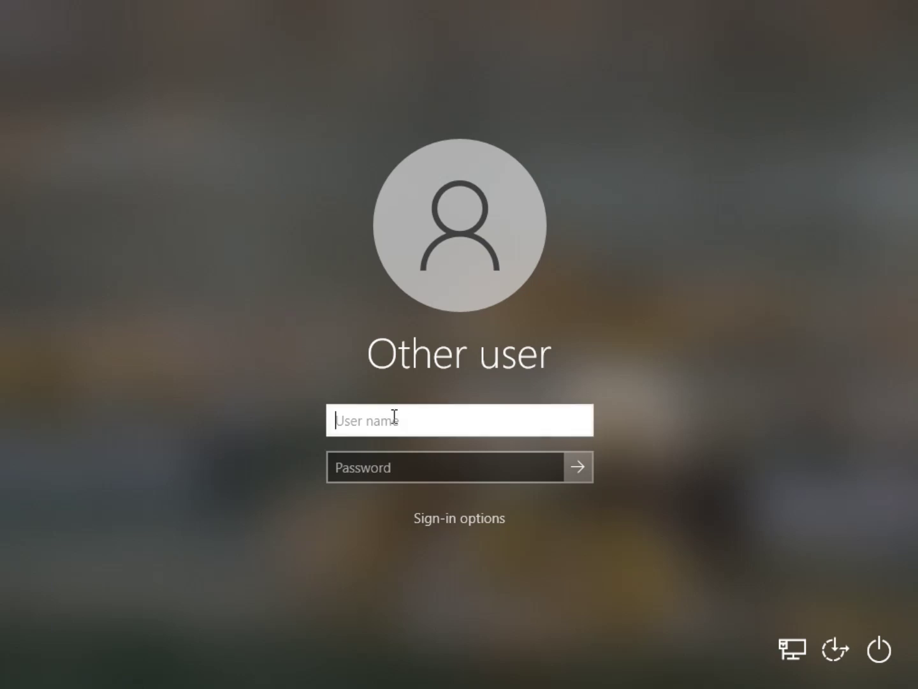
pyautogui.write('MajorGeeks')
pyautogui.press('Return')
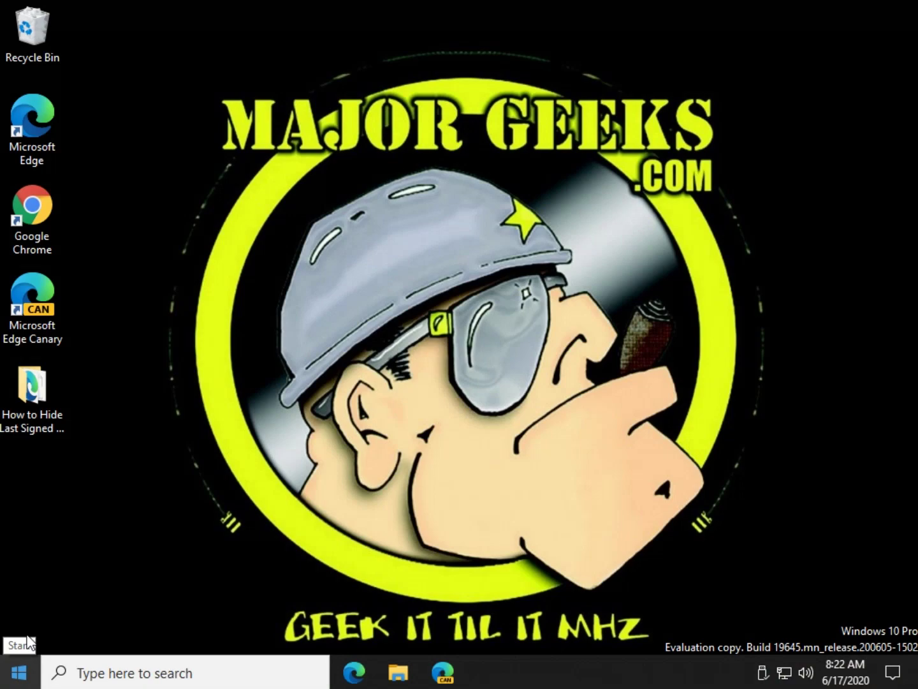
pyautogui.click(19, 671)
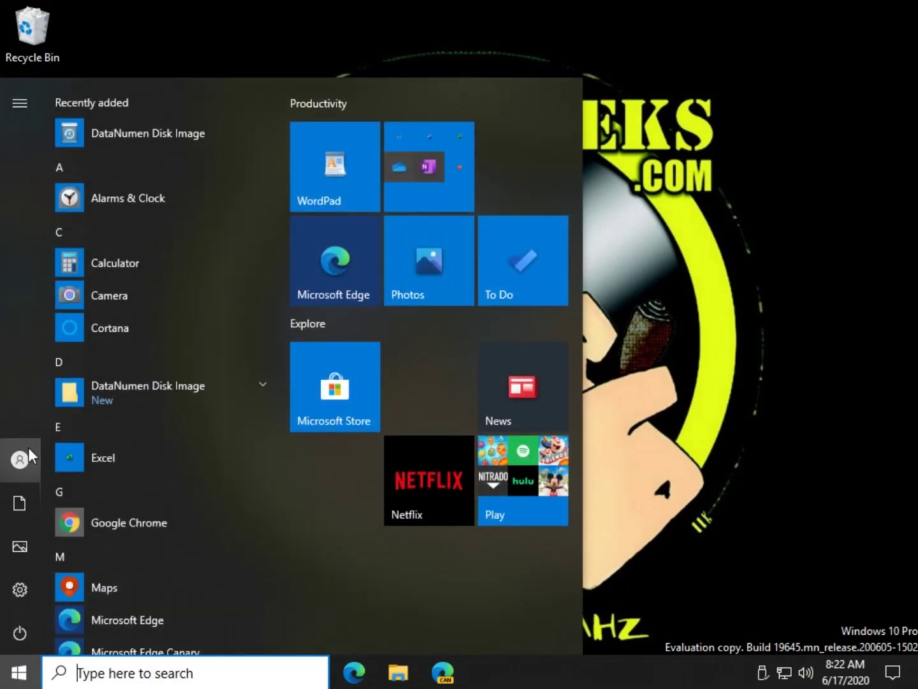
pyautogui.click(24, 461)
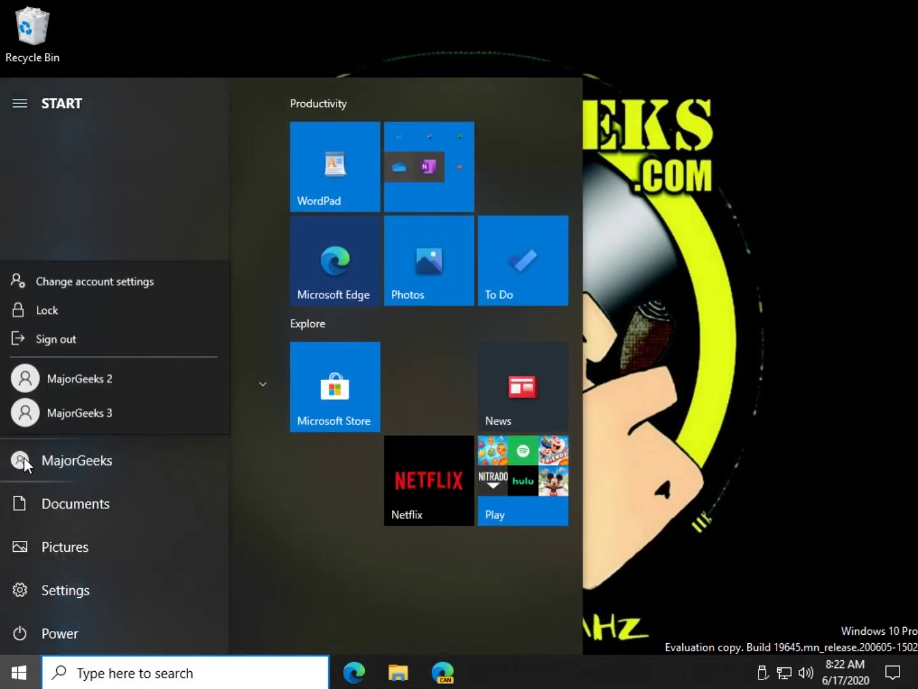
pyautogui.click(876, 255)
pyautogui.click(762, 351)
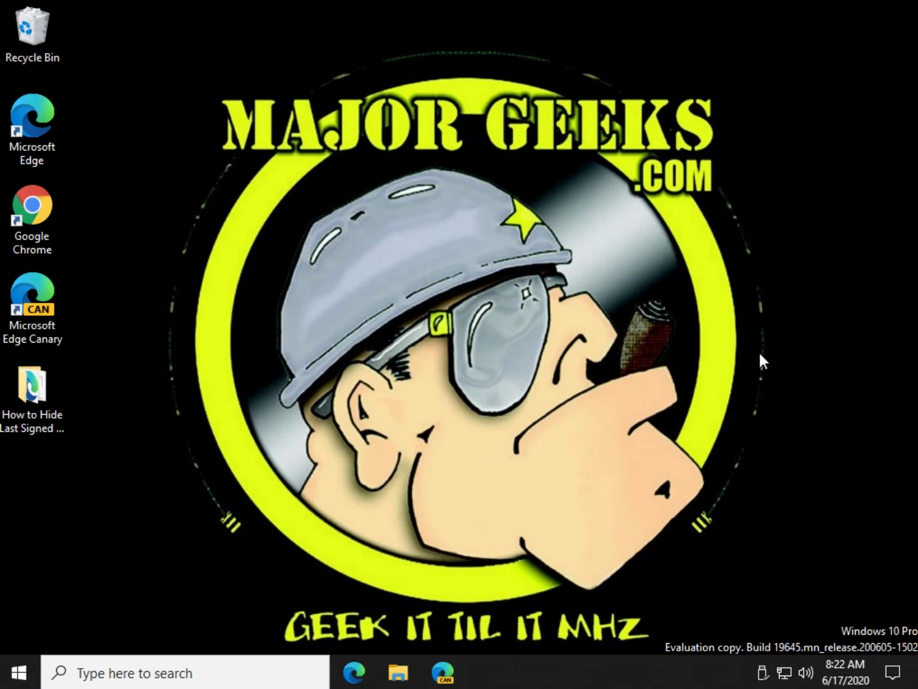